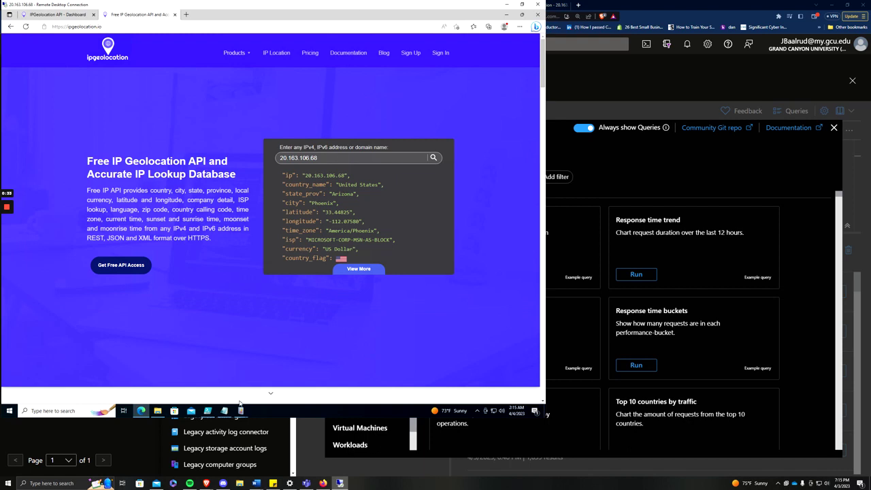
In the remote machine's Event Viewer, open a 4625 failed-logon event from the Security log and highlight its source network address.
mouse_move(240, 408)
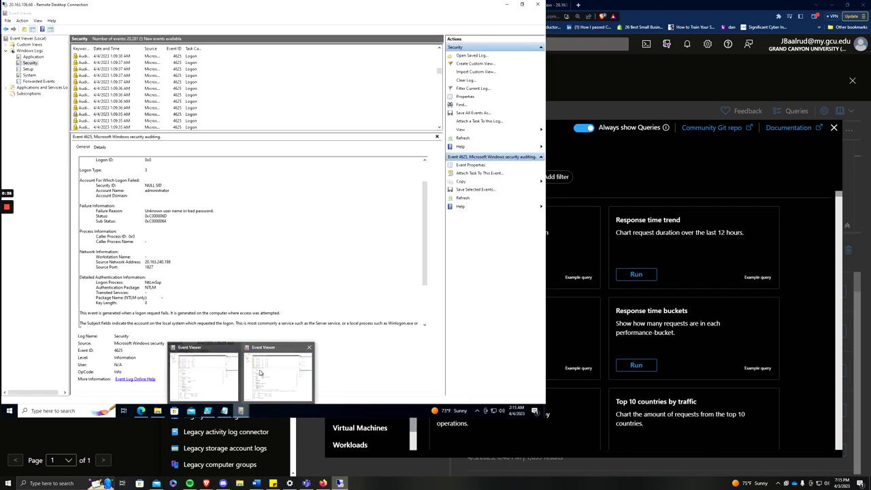
left_click(259, 373)
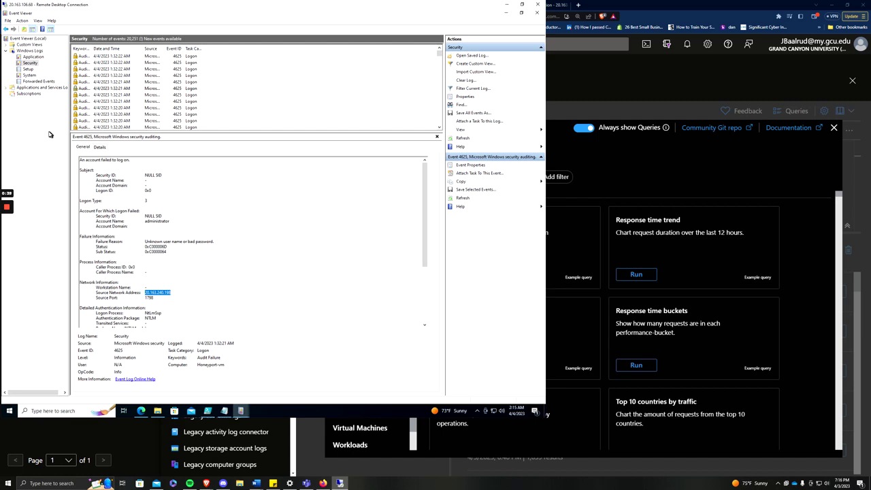
left_click(29, 65)
left_click(130, 82)
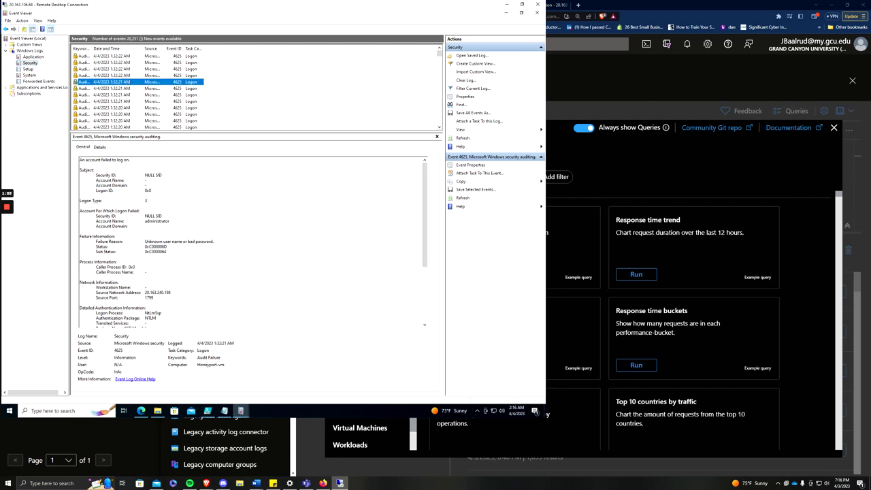
left_click(168, 292)
left_click_drag(145, 292, 171, 292)
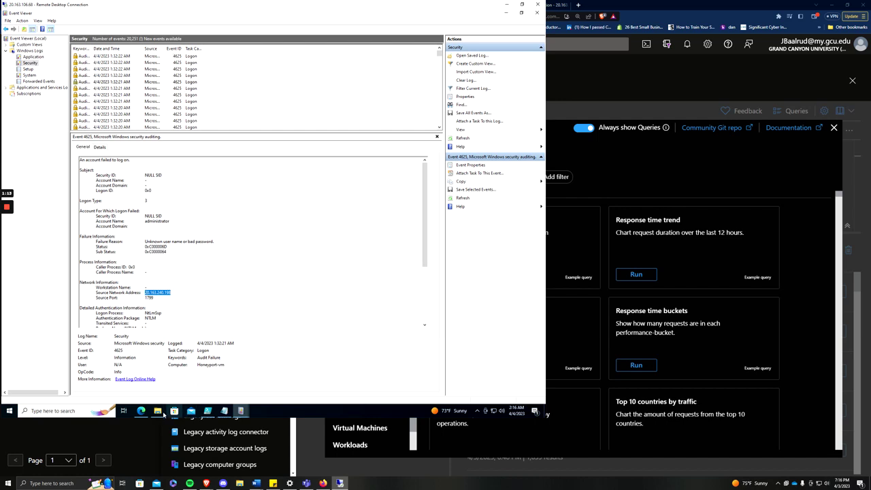
Look over the ipgeolocation.io lookup page and the opening and sample-log sections of Log exporter.ps1 in PowerShell ISE.
left_click(143, 412)
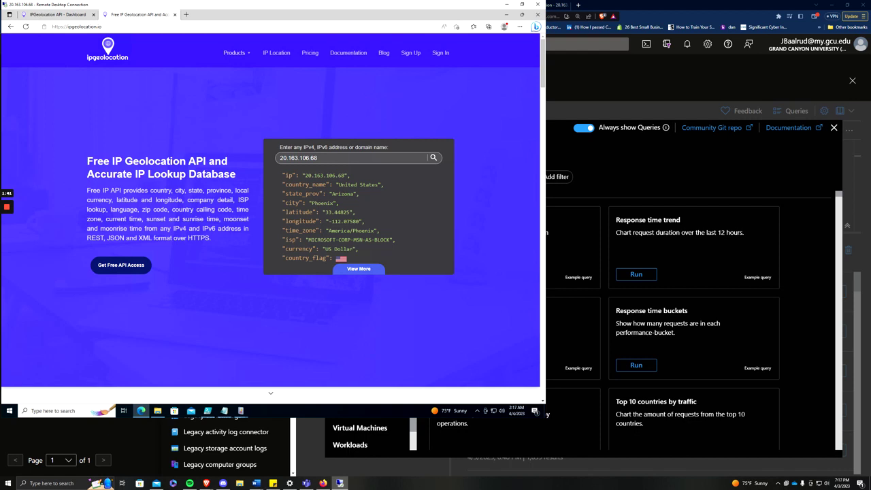
left_click(208, 410)
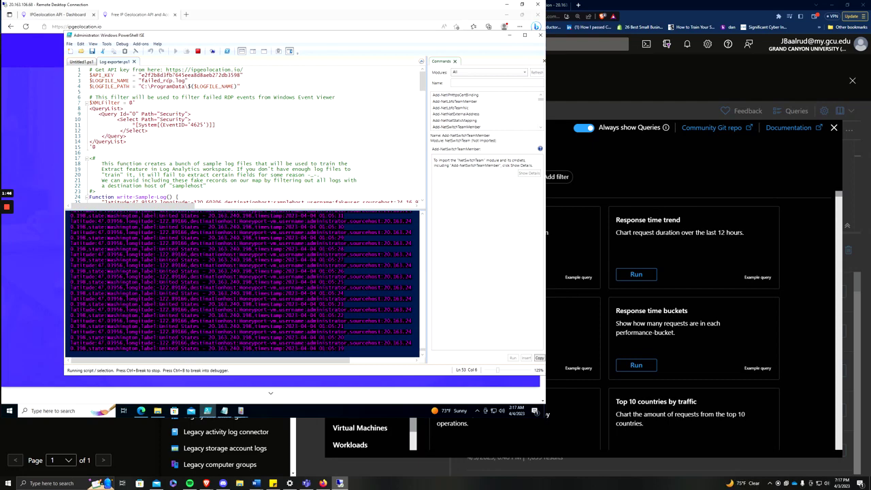
scroll(250, 135, "down", 5)
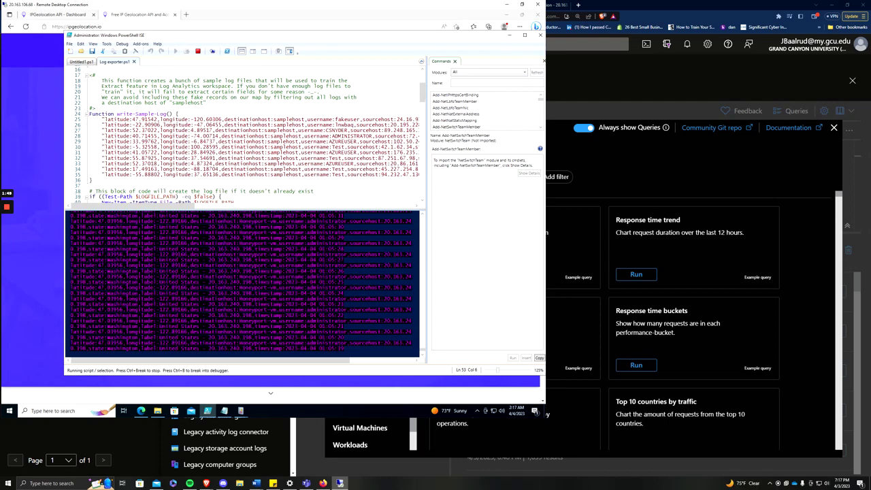
scroll(251, 136, "up", 5)
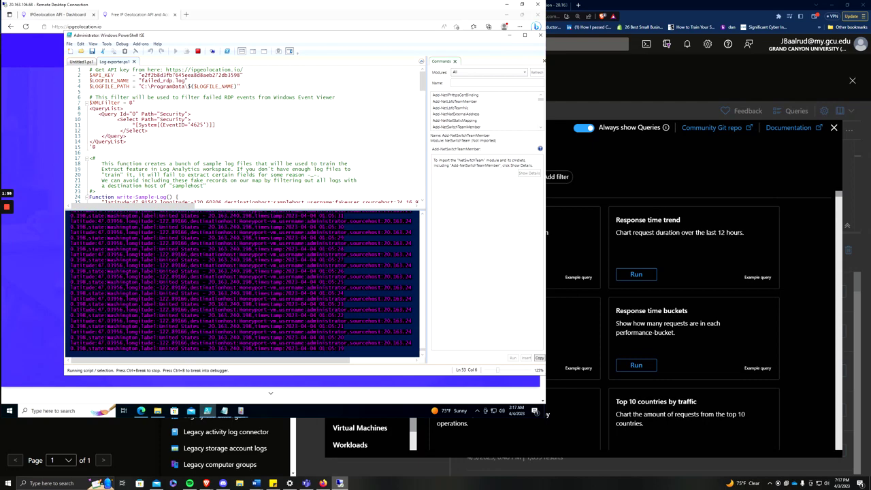
left_click(140, 410)
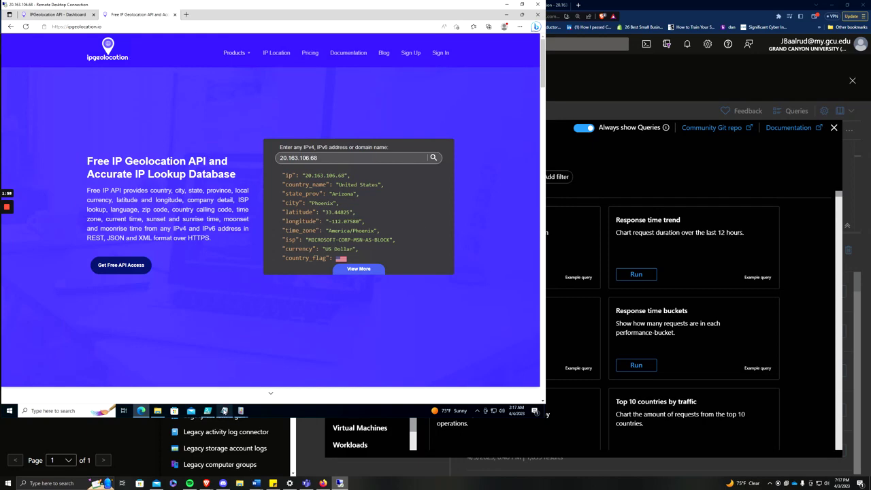
Examine the Log exporter.ps1 loop that checks the Event Viewer logs, together with the script's console output.
left_click(207, 410)
scroll(244, 136, "down", 11)
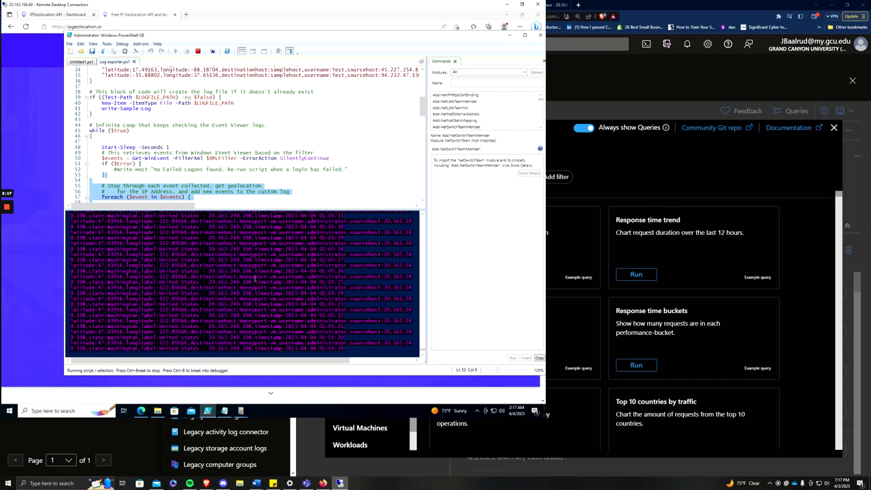
left_click(70, 355)
Inspect the failed_rdp log in Notepad against the script output, highlighting a block of its entries.
left_click(225, 410)
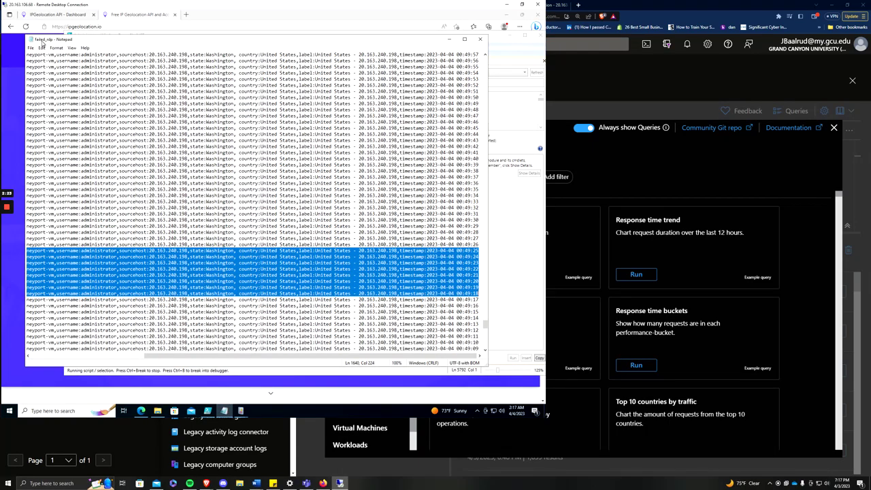
left_click(117, 195)
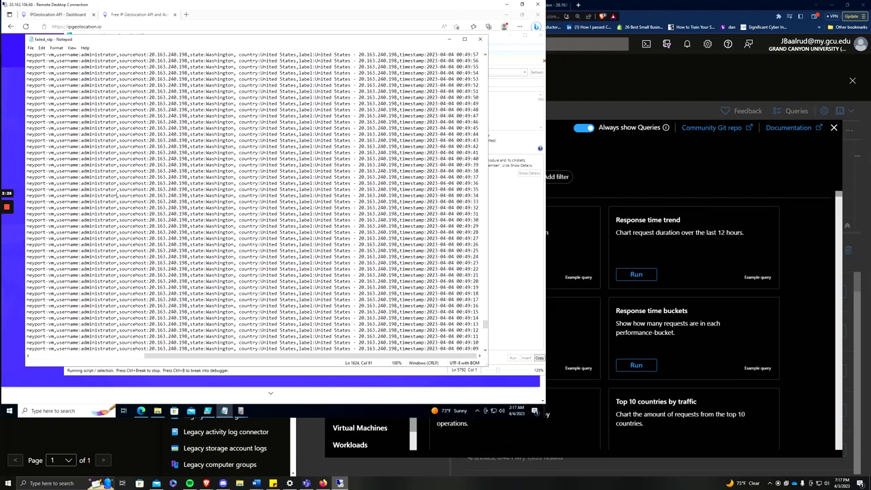
left_click(495, 315)
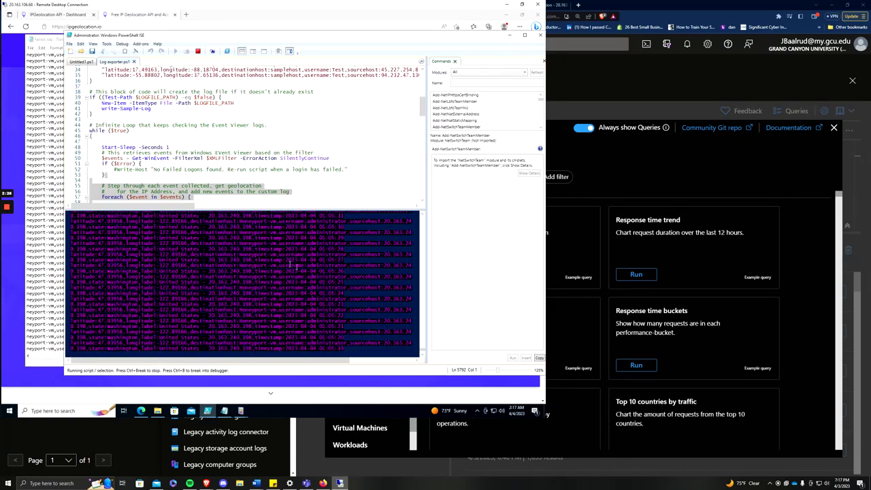
left_click(54, 299)
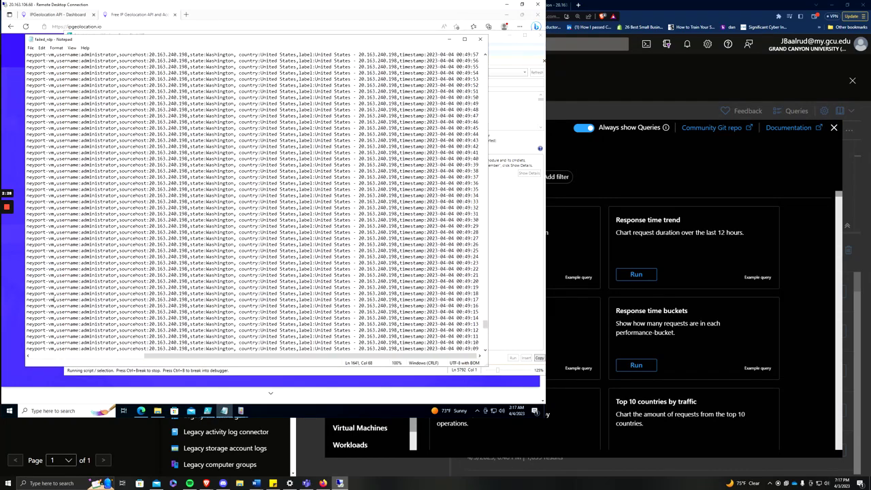
left_click_drag(55, 66, 347, 176)
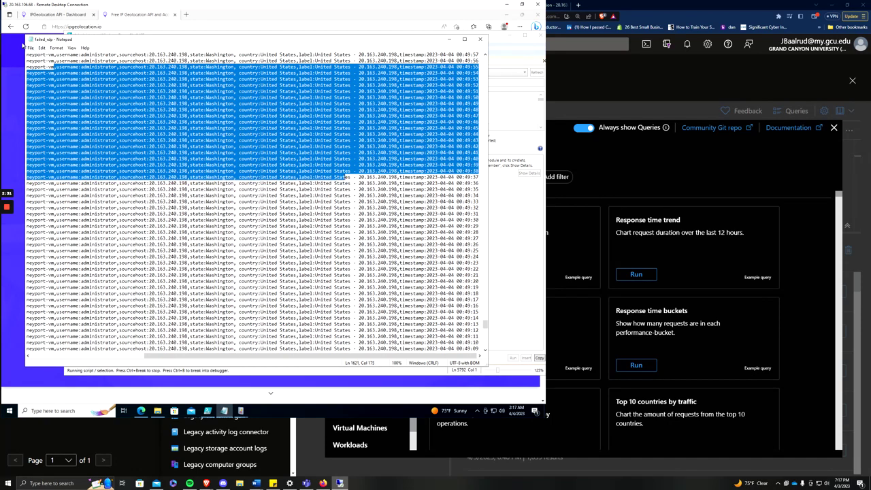
left_click(255, 127)
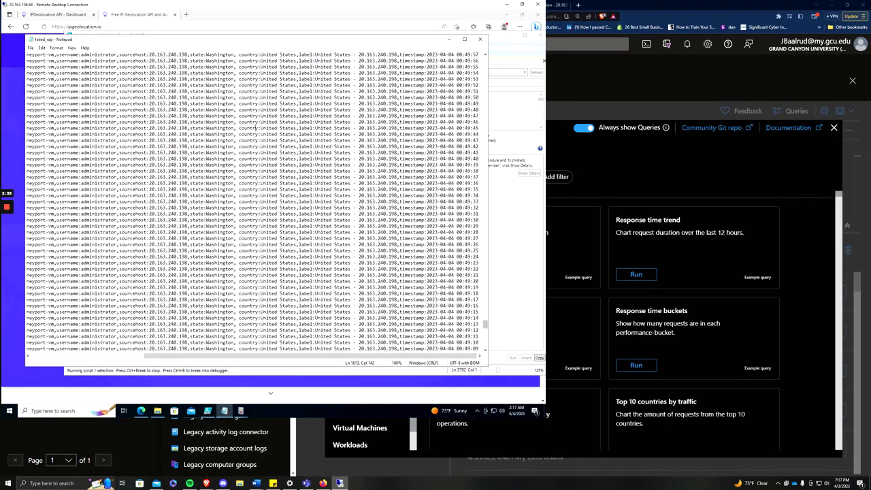
Switch to the law-honeypot logs in Azure, dismiss the query gallery and run only the SecurityEvent query.
left_click(646, 92)
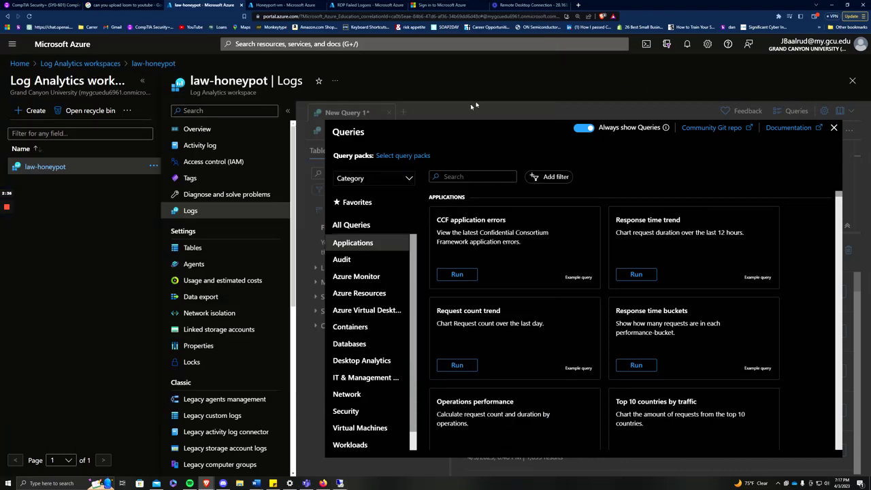
left_click(833, 127)
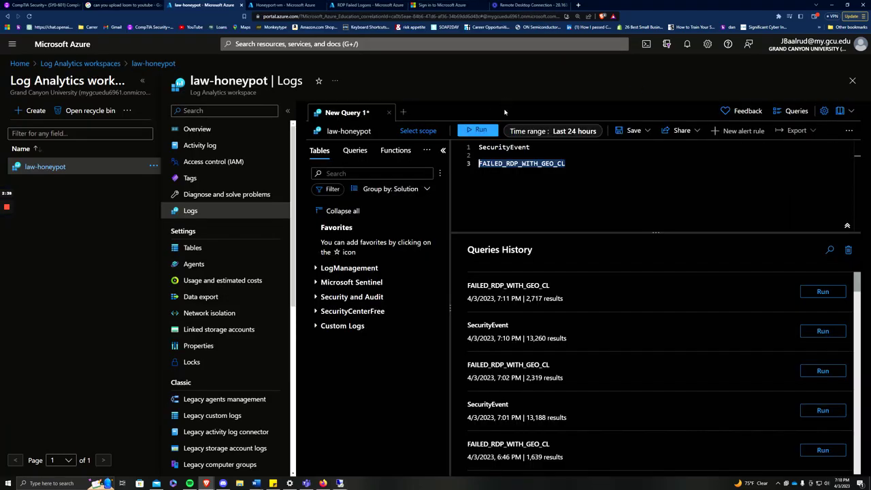
left_click_drag(530, 147, 470, 147)
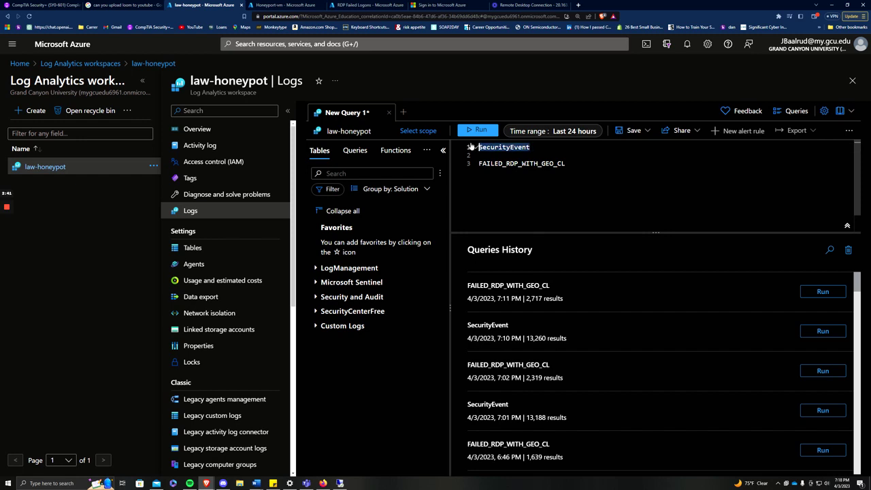
left_click(474, 130)
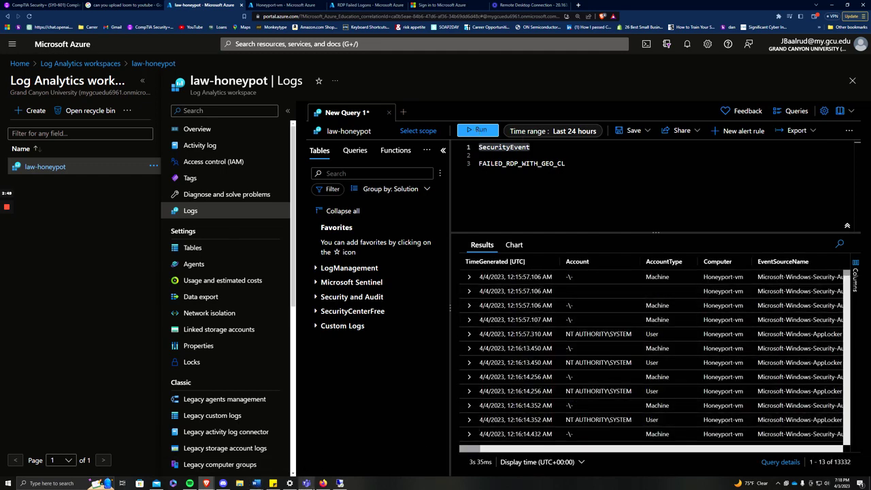
Compare the query results with the Security log in the remote machine's Event Viewer, and return to Azure.
left_click(340, 483)
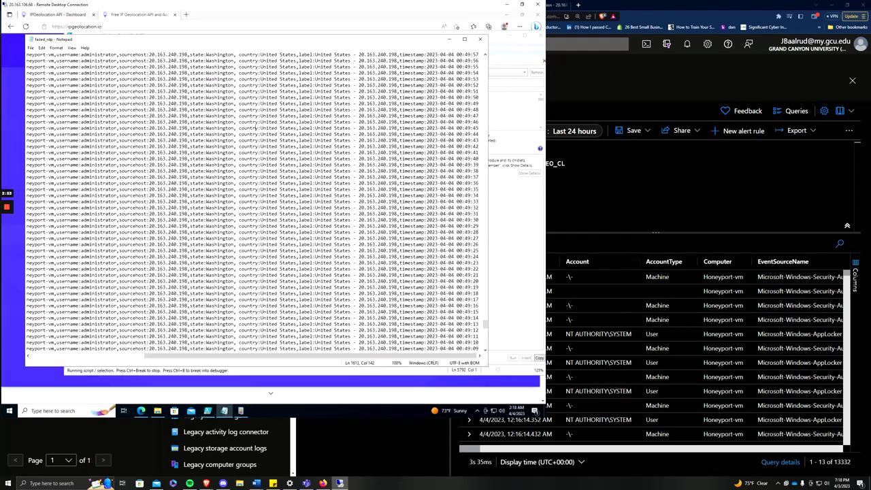
left_click(241, 410)
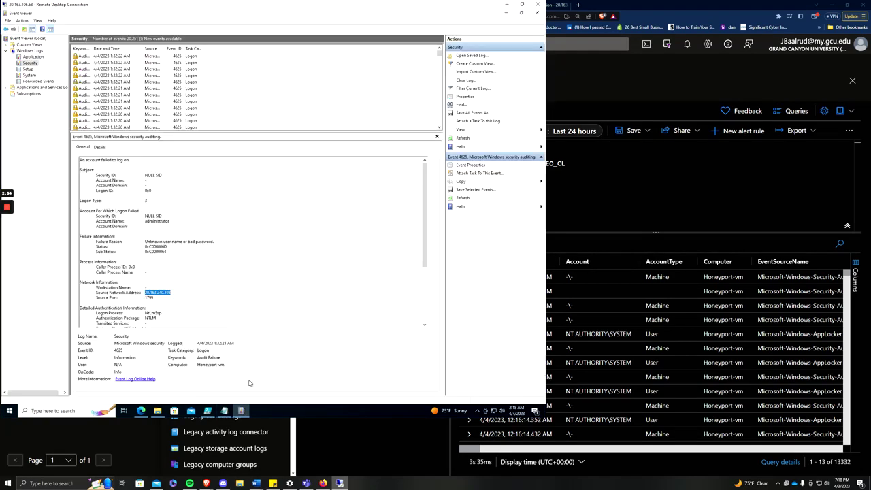
left_click(27, 65)
left_click(644, 286)
Run only the FAILED_RDP_WITH_GEO_CL query in the law-honeypot workspace.
left_click_drag(565, 164, 476, 166)
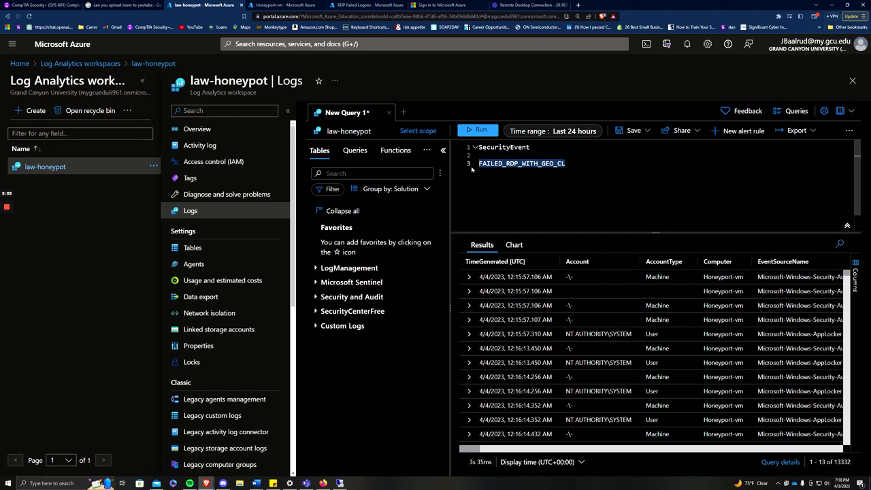
left_click(476, 130)
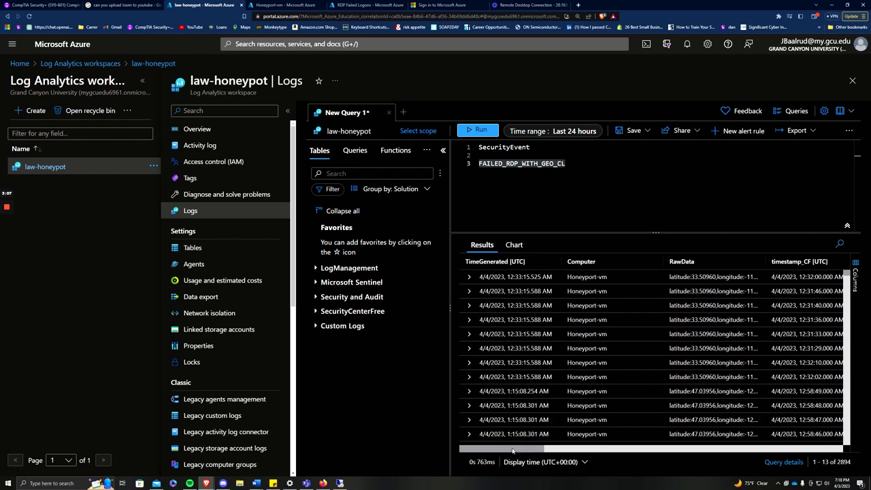
mouse_move(515, 449)
left_mouse_down()
mouse_move(539, 450)
mouse_move(513, 451)
left_mouse_up()
Highlight entries in the remote machine's failed_rdp log for comparison with the query results, and return to Azure.
left_click(336, 484)
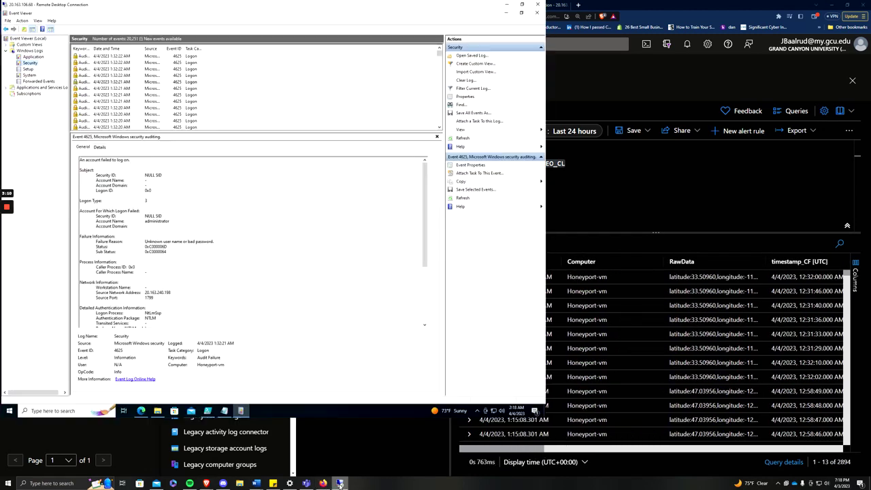
left_click(224, 410)
left_click_drag(51, 177, 442, 226)
left_click(625, 241)
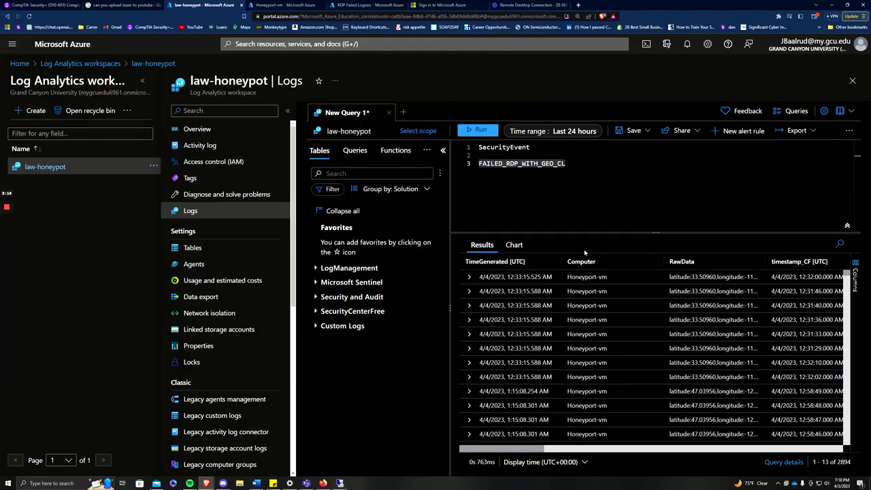
View the custom fields under law-honeypot's legacy custom logs, and return to the workspace's log query editor.
left_click(232, 415)
left_click(468, 54)
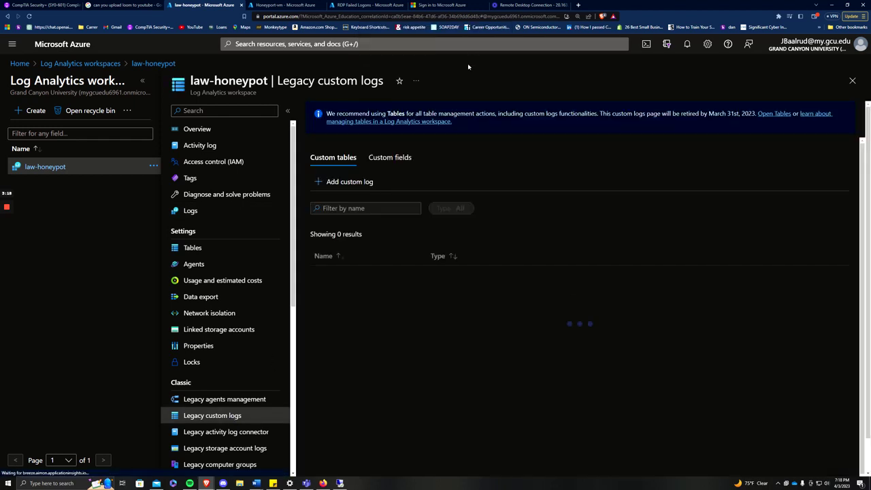
left_click(386, 159)
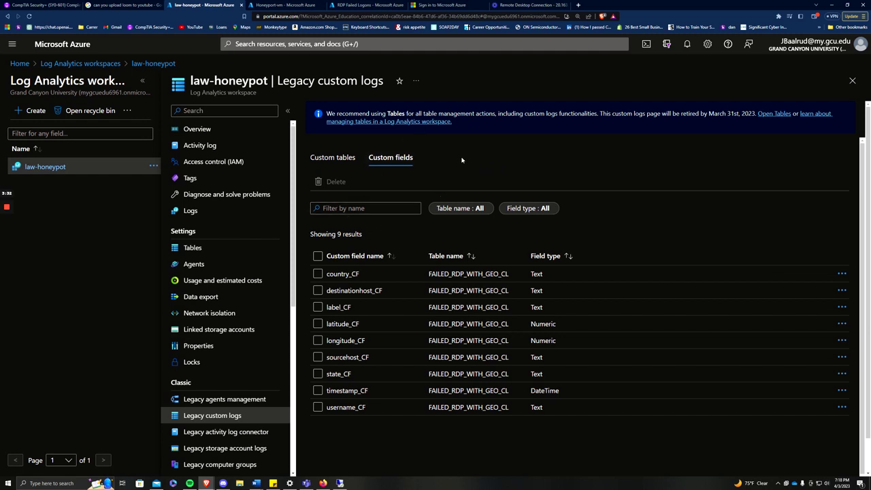
left_click(205, 217)
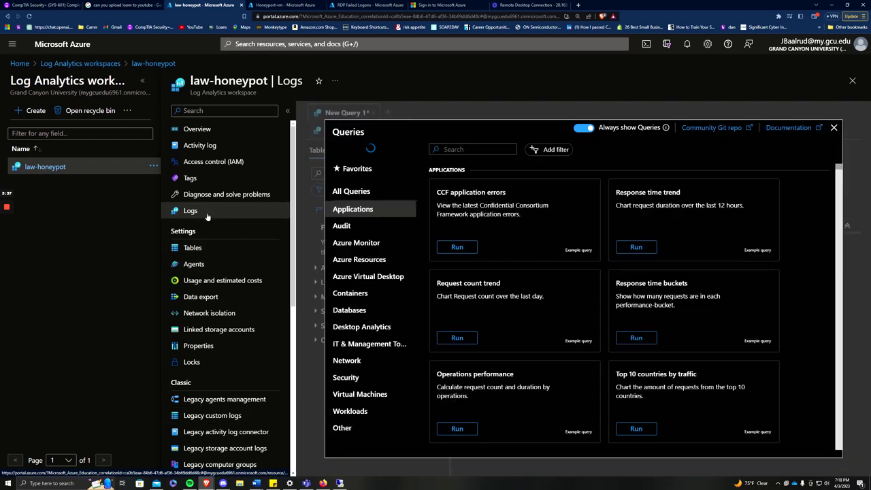
left_click(831, 128)
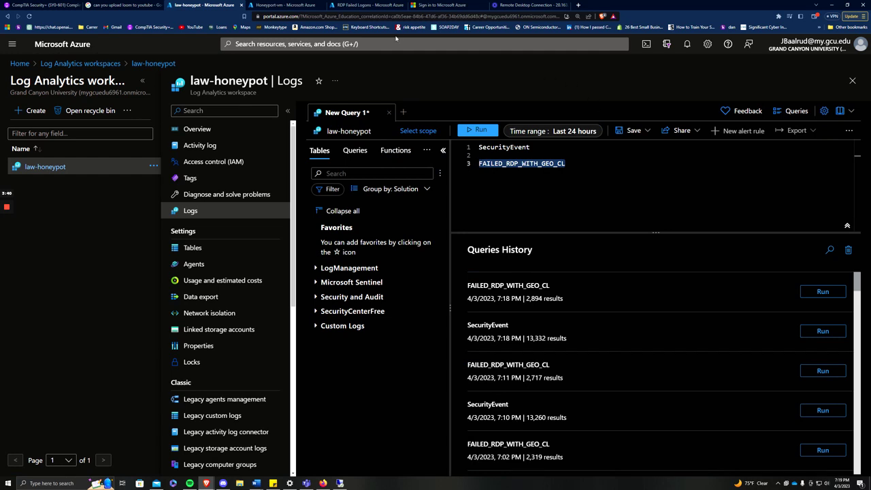
Examine the RDP Failed Logons workbook's map query, highlighting the summarized fields from sourcehost_CF through destinationhost_CF.
left_click(353, 5)
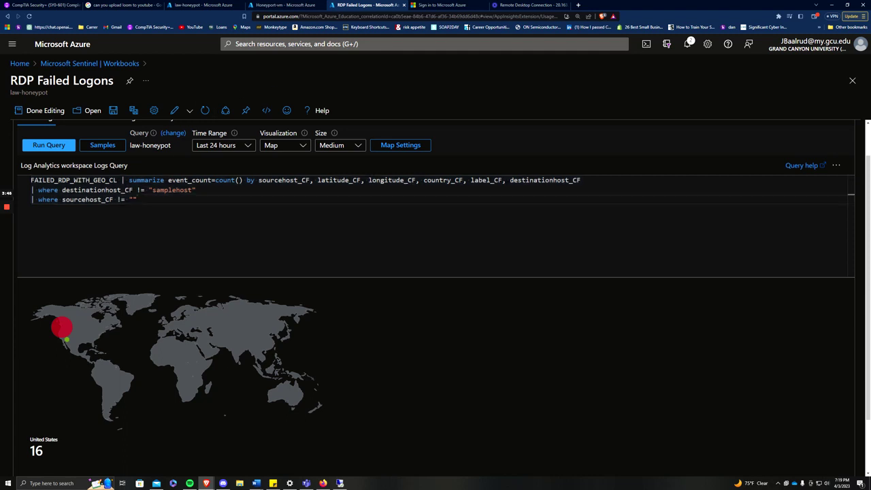
left_click_drag(259, 181, 581, 180)
left_click(137, 200)
mouse_move(7, 213)
left_click(8, 236)
mouse_move(8, 207)
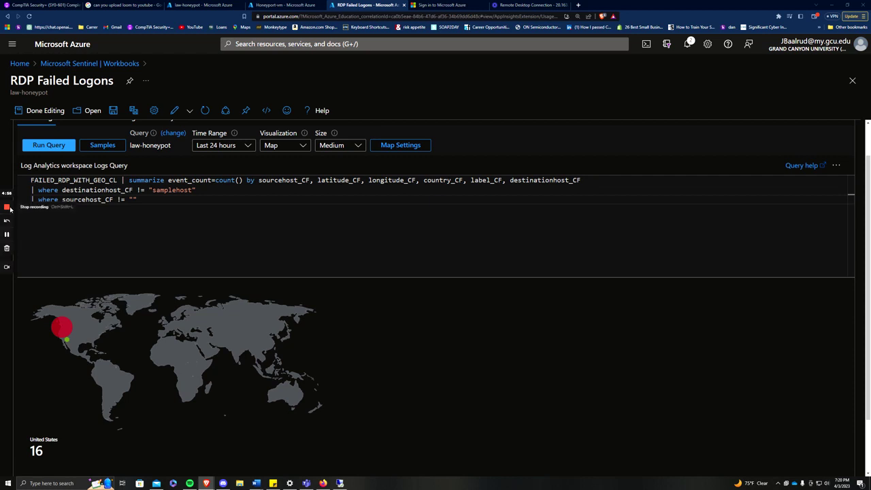